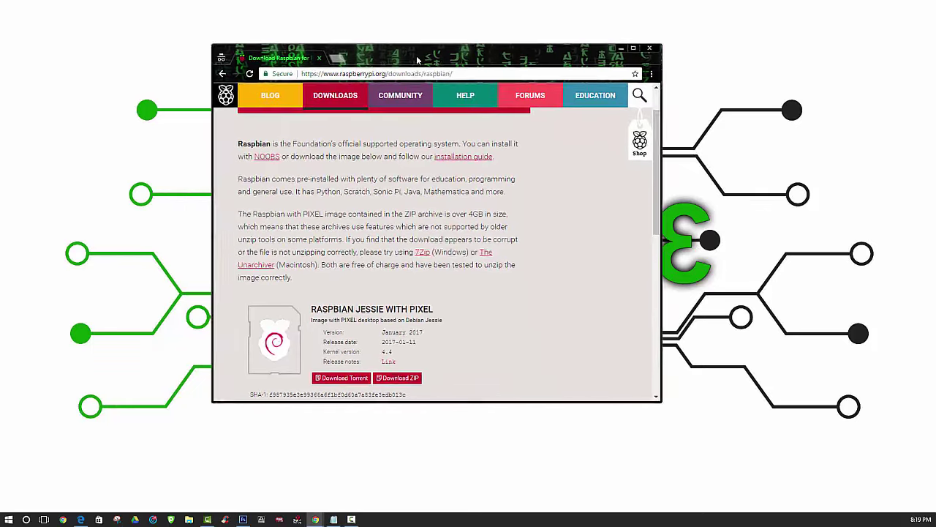
- Maximize Chrome on the Raspbian downloads page and highlight the Raspbian Jessie with PIXEL heading and version details
{"action": "key", "text": "super+Up"}
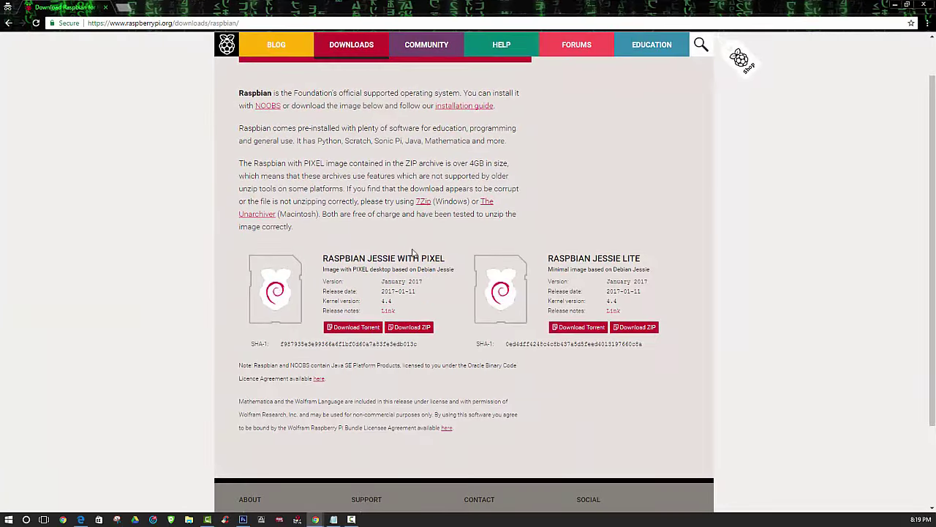
{"action": "left_click_drag", "start_coordinate": [446, 259], "coordinate": [321, 259]}
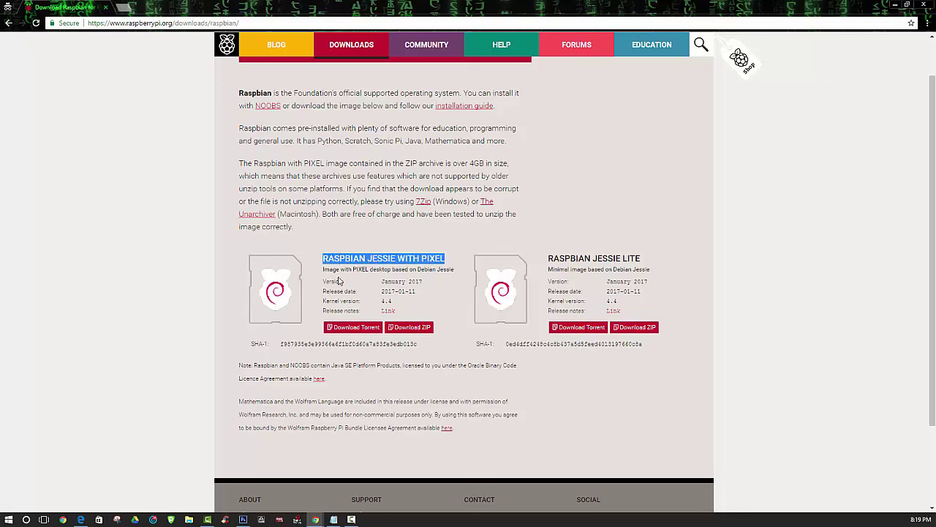
{"action": "left_click_drag", "start_coordinate": [396, 304], "coordinate": [323, 258]}
{"action": "left_click", "coordinate": [414, 309]}
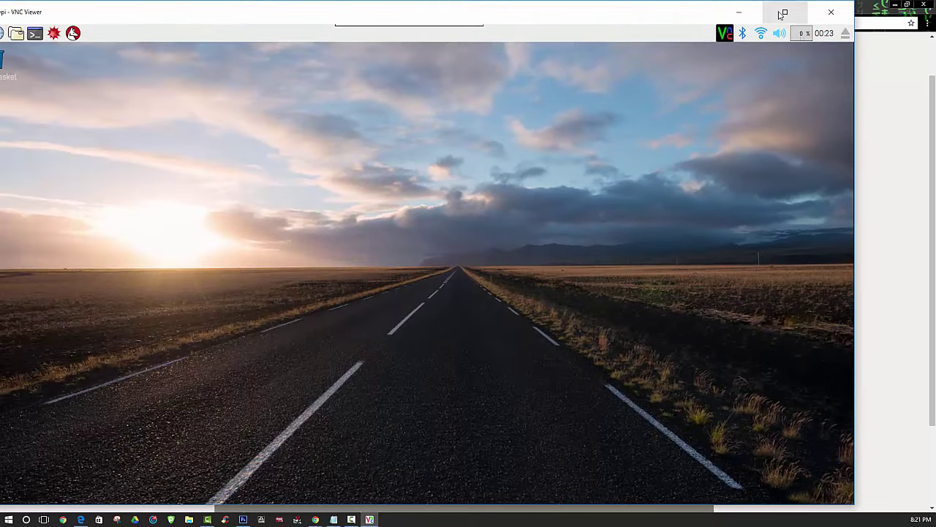
- Maximize VNC Viewer, then confirm VNC is Enabled in Raspberry Pi Configuration's Interfaces and save with OK
{"action": "left_click", "coordinate": [782, 14]}
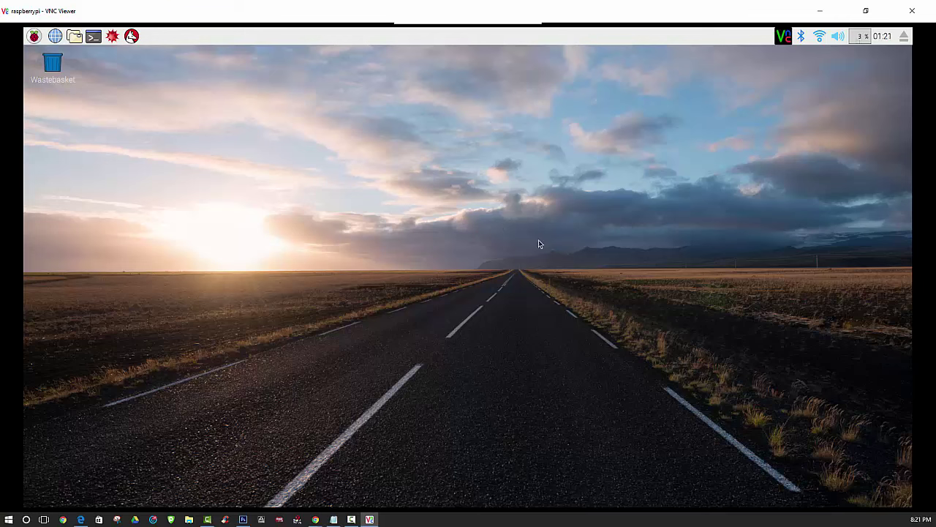
{"action": "left_click", "coordinate": [34, 36]}
{"action": "mouse_move", "coordinate": [86, 175]}
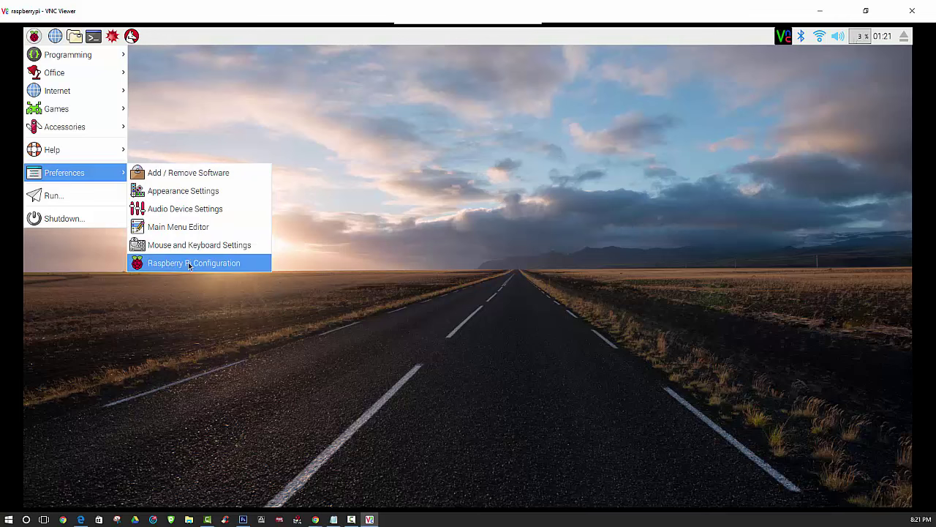
{"action": "left_click", "coordinate": [237, 266]}
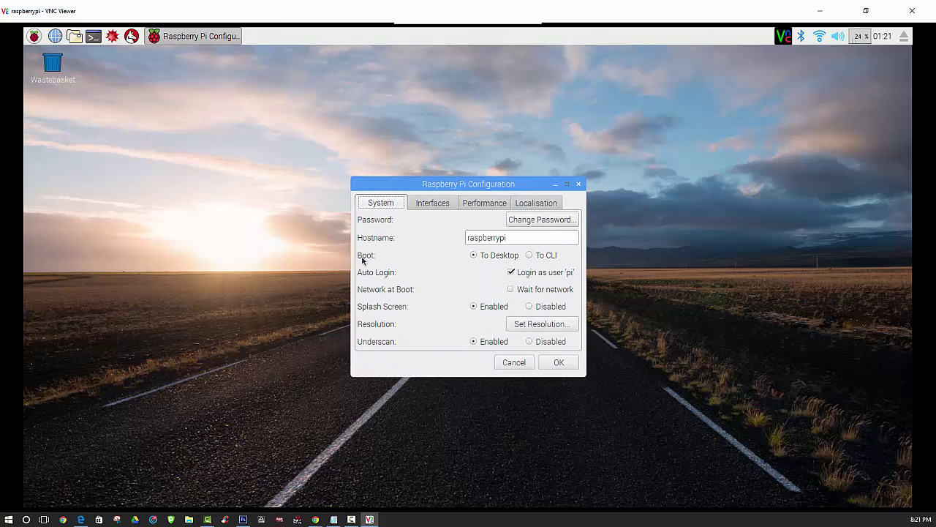
{"action": "left_click", "coordinate": [432, 204]}
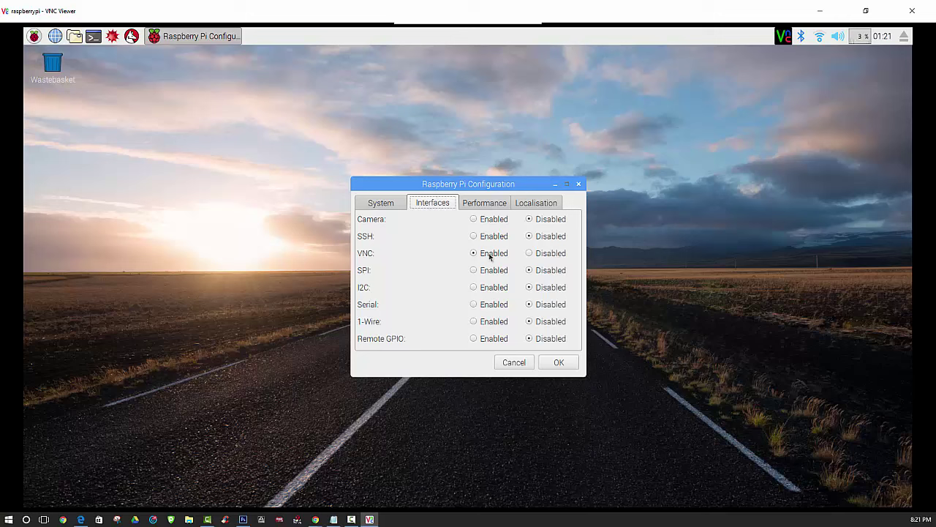
{"action": "left_click", "coordinate": [562, 370]}
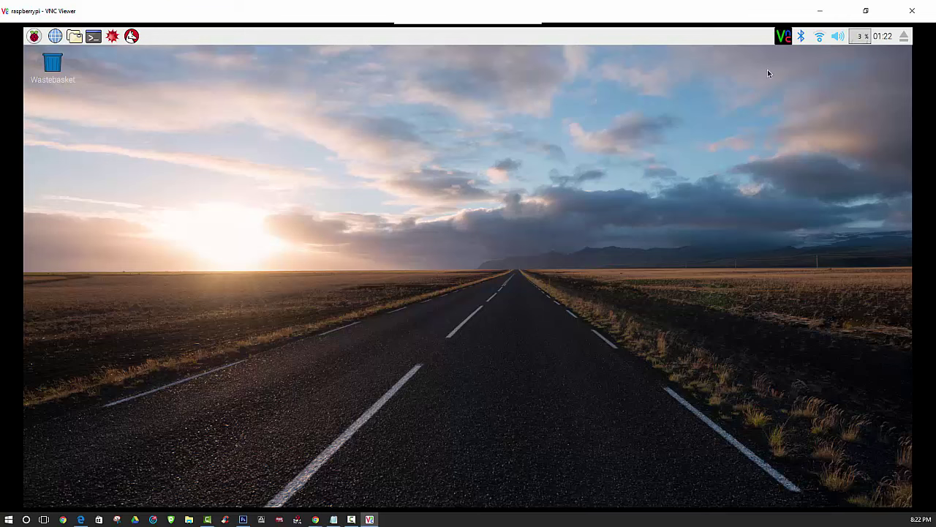
- Open the Pi's VNC Server dialog from the tray, move it up, and highlight the address 192.168.2.12
{"action": "left_click", "coordinate": [785, 35]}
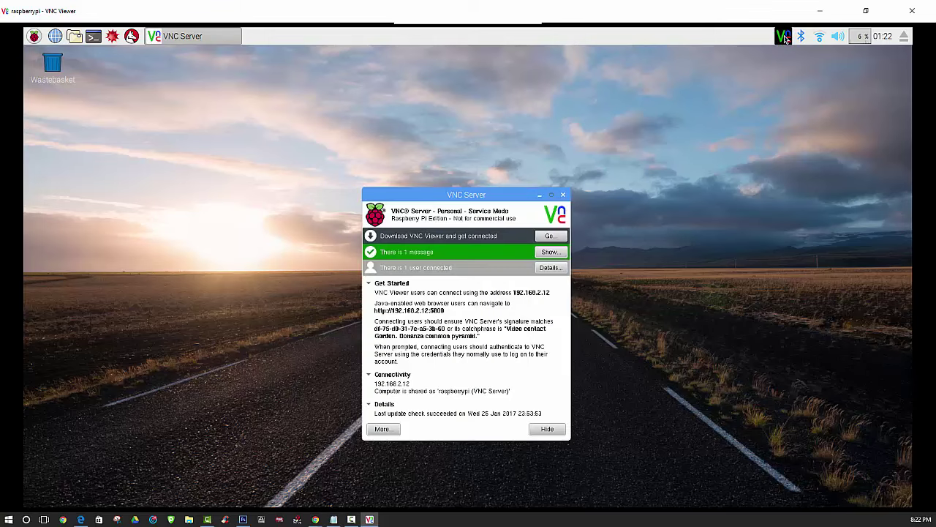
{"action": "left_click_drag", "start_coordinate": [487, 193], "coordinate": [492, 147]}
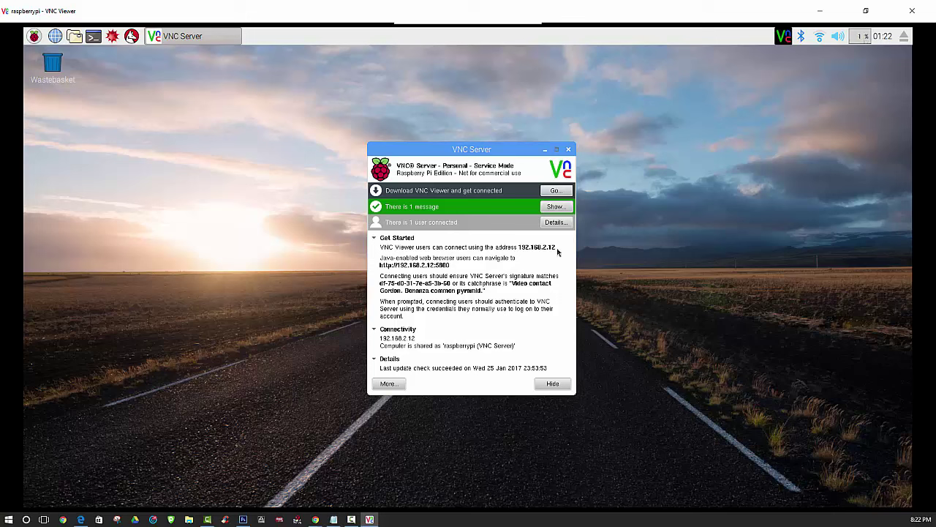
{"action": "mouse_move", "coordinate": [557, 251]}
{"action": "left_mouse_down"}
{"action": "mouse_move", "coordinate": [520, 249]}
{"action": "mouse_move", "coordinate": [545, 249]}
{"action": "left_mouse_up"}
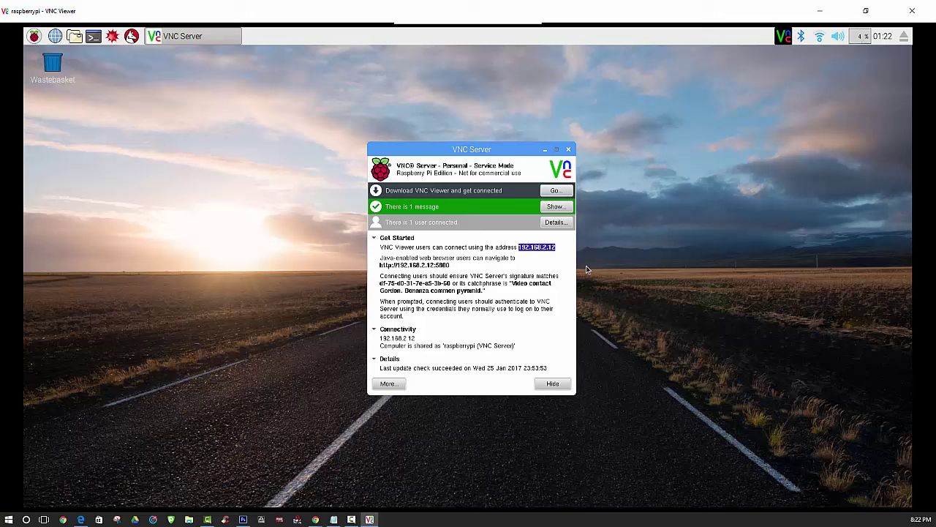
{"action": "left_click_drag", "start_coordinate": [484, 150], "coordinate": [544, 129]}
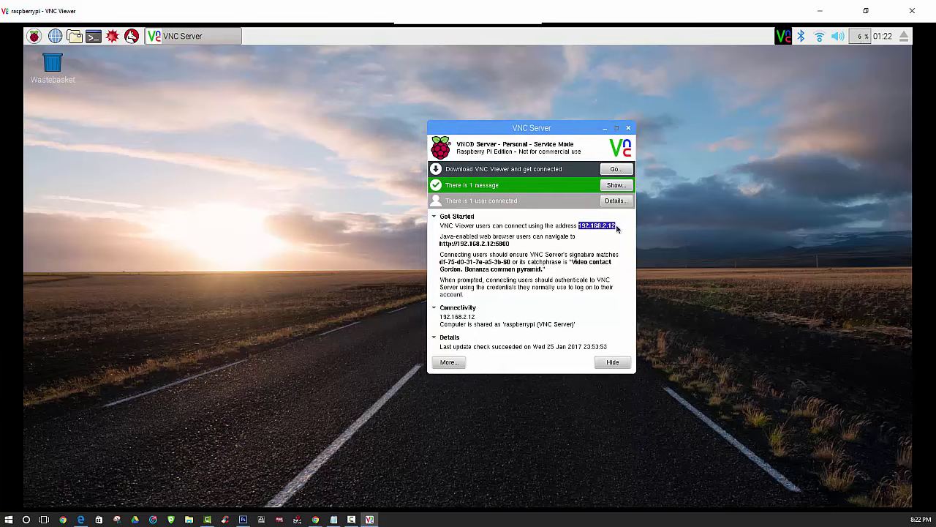
{"action": "left_click", "coordinate": [616, 228]}
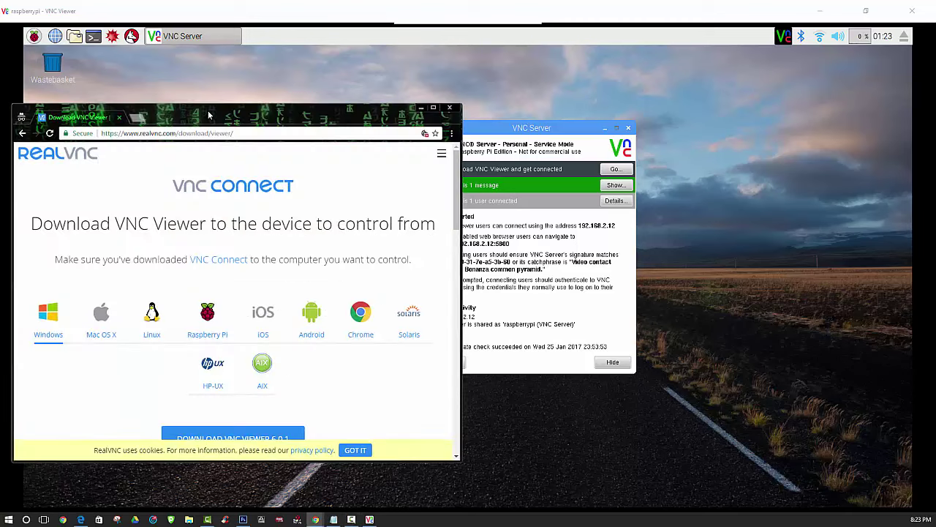
- Maximize Chrome on the RealVNC VNC Viewer 6.0.1 download page, scroll to the download button, then minimize it
{"action": "left_click", "coordinate": [567, 77]}
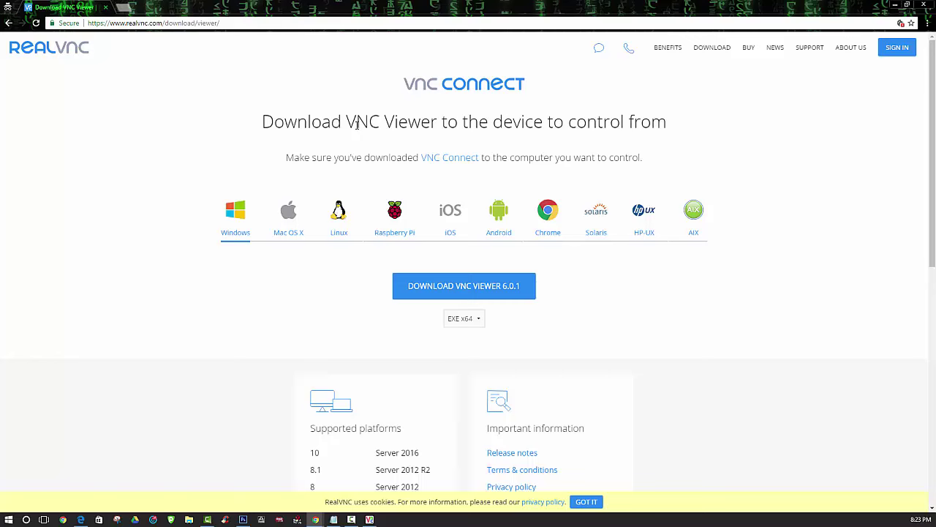
{"action": "scroll", "coordinate": [420, 219], "scroll_direction": "down", "scroll_amount": 1}
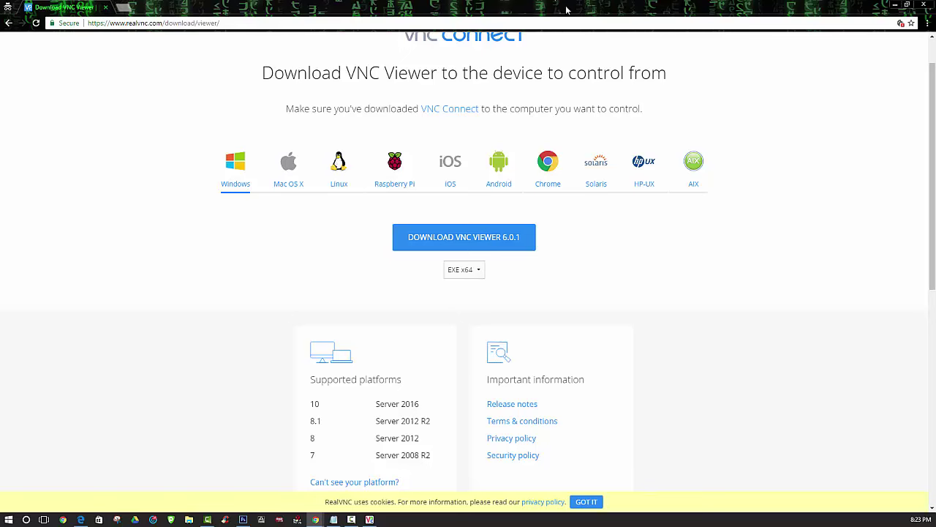
{"action": "left_click", "coordinate": [904, 5]}
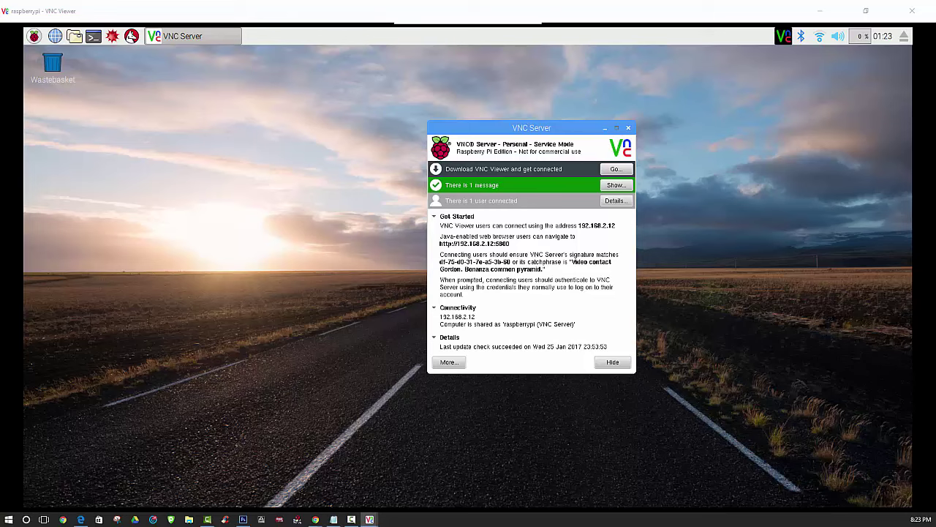
{"action": "left_click", "coordinate": [369, 519]}
{"action": "left_click_drag", "start_coordinate": [119, 212], "coordinate": [207, 161]}
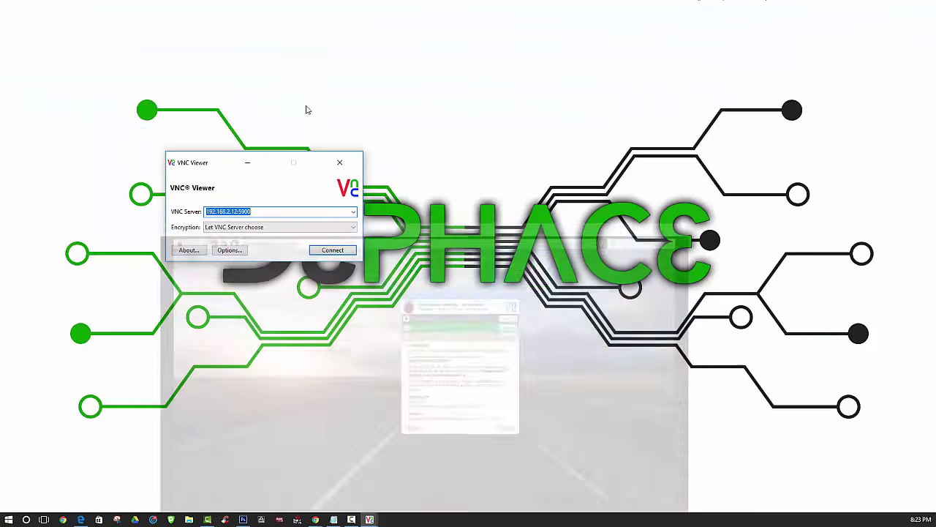
{"action": "left_click_drag", "start_coordinate": [207, 161], "coordinate": [419, 65]}
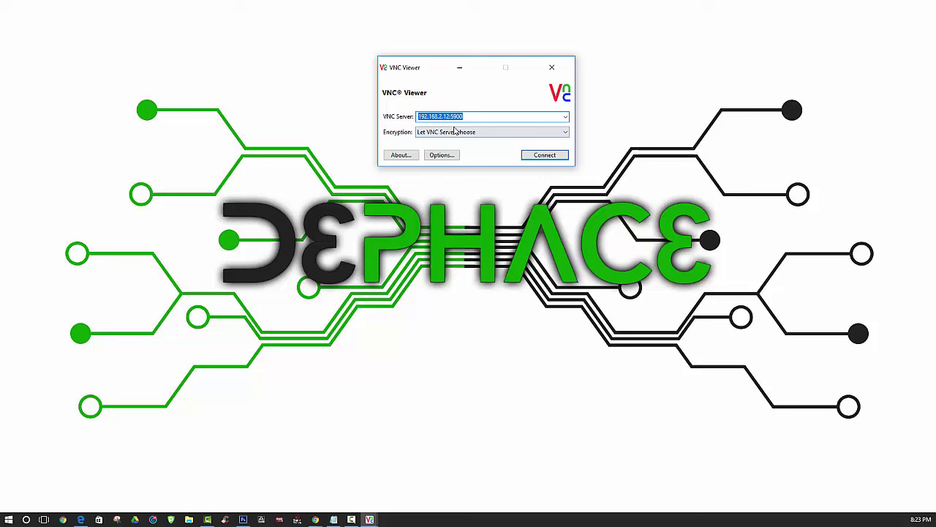
{"action": "left_click", "coordinate": [468, 116]}
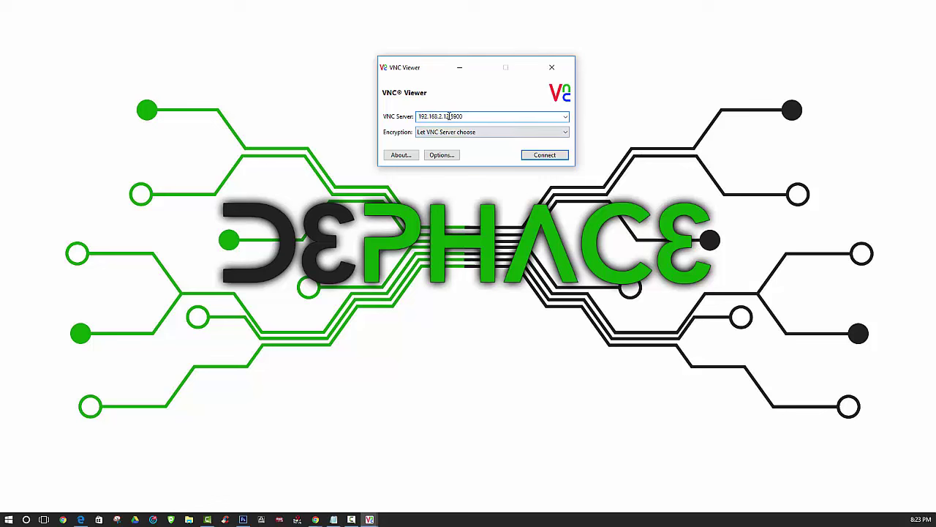
{"action": "left_click_drag", "start_coordinate": [448, 116], "coordinate": [407, 115]}
{"action": "left_click", "coordinate": [314, 483]}
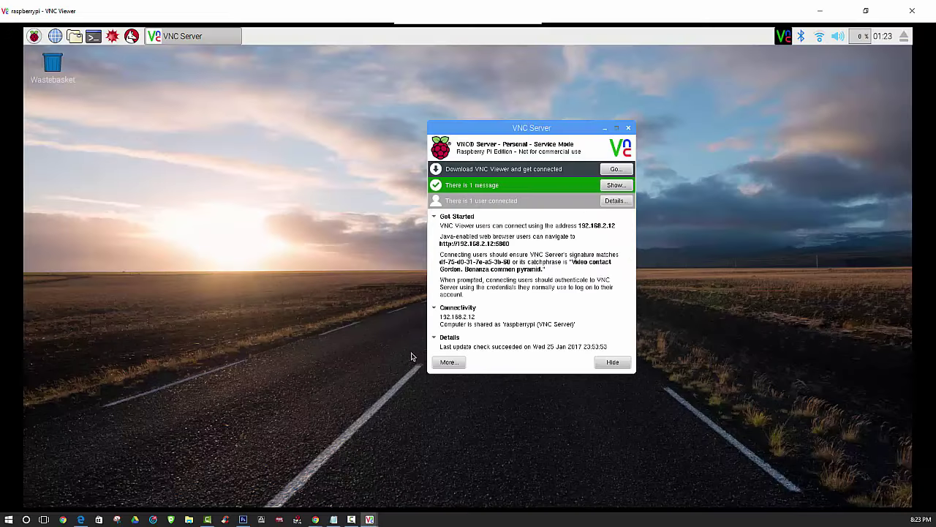
{"action": "left_click_drag", "start_coordinate": [615, 226], "coordinate": [578, 227]}
{"action": "left_click_drag", "start_coordinate": [510, 244], "coordinate": [496, 244]}
{"action": "left_click", "coordinate": [508, 251]}
{"action": "left_click_drag", "start_coordinate": [511, 246], "coordinate": [497, 244]}
{"action": "left_click", "coordinate": [518, 248]}
{"action": "left_click", "coordinate": [820, 11]}
{"action": "left_click_drag", "start_coordinate": [484, 116], "coordinate": [454, 117]}
{"action": "left_click", "coordinate": [473, 116]}
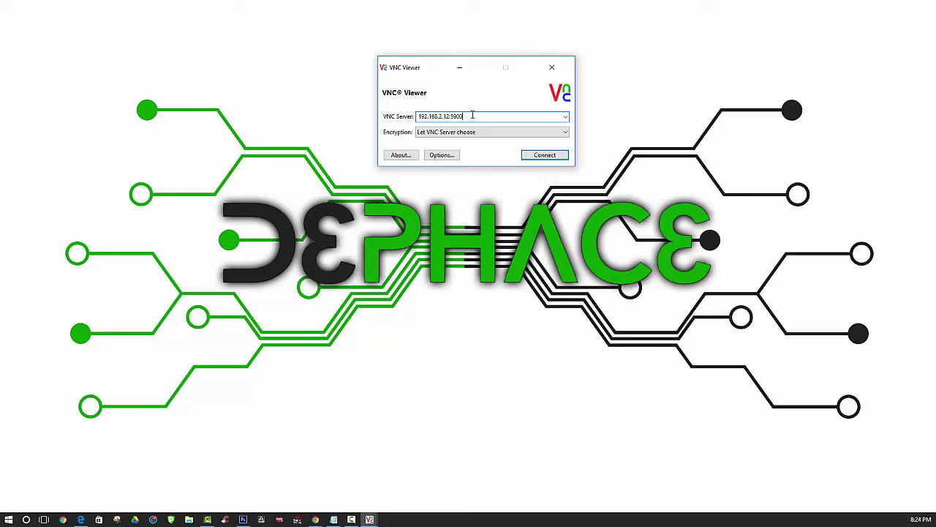
{"action": "left_click_drag", "start_coordinate": [473, 116], "coordinate": [390, 116]}
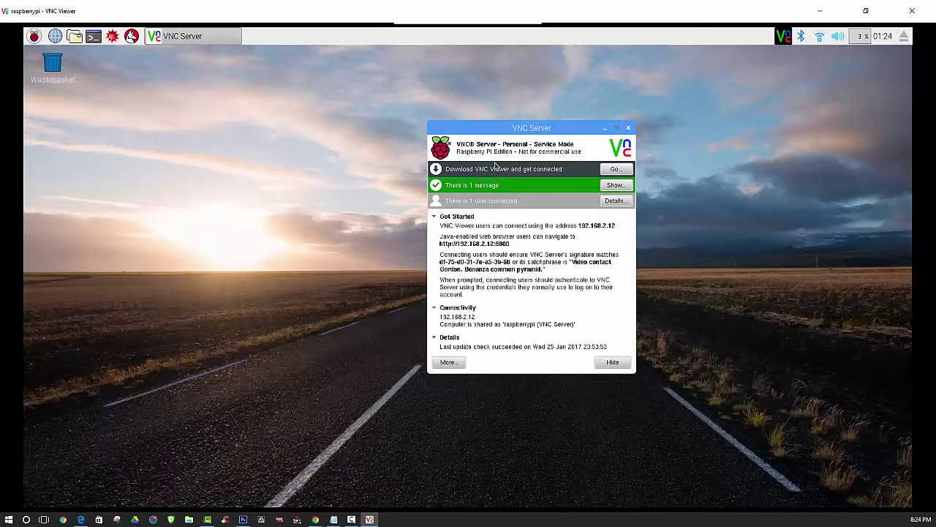
- Close the VNC Server dialog and focus the remote Raspberry Pi desktop window
{"action": "left_click", "coordinate": [629, 129]}
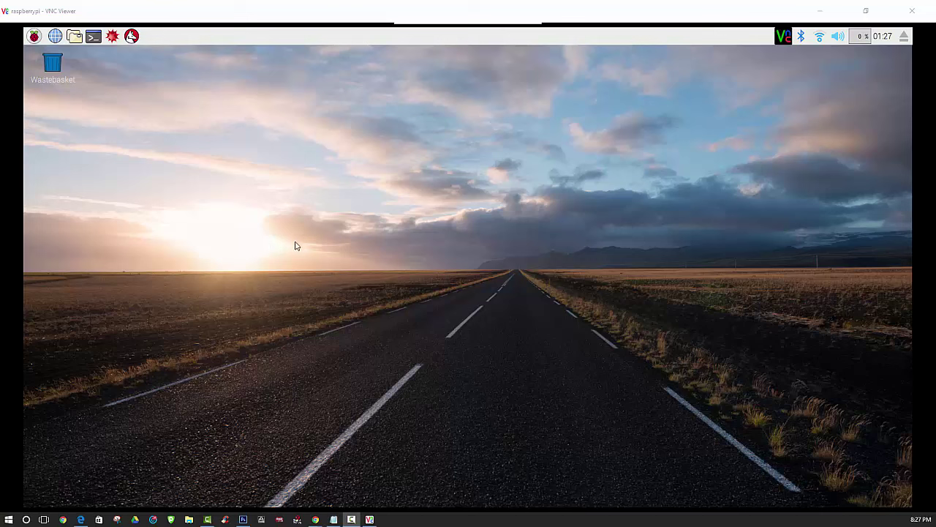
{"action": "left_click", "coordinate": [96, 172]}
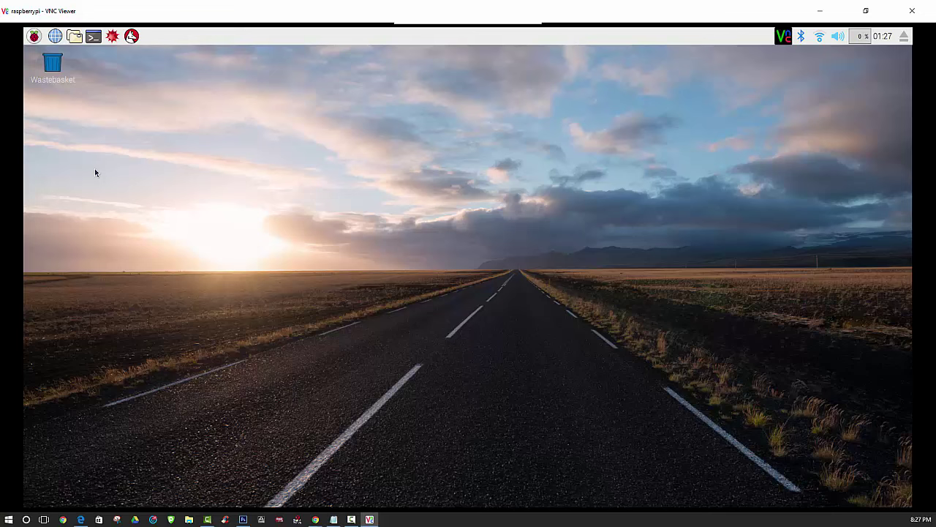
{"action": "left_click", "coordinate": [783, 36]}
{"action": "left_click_drag", "start_coordinate": [616, 225], "coordinate": [580, 227]}
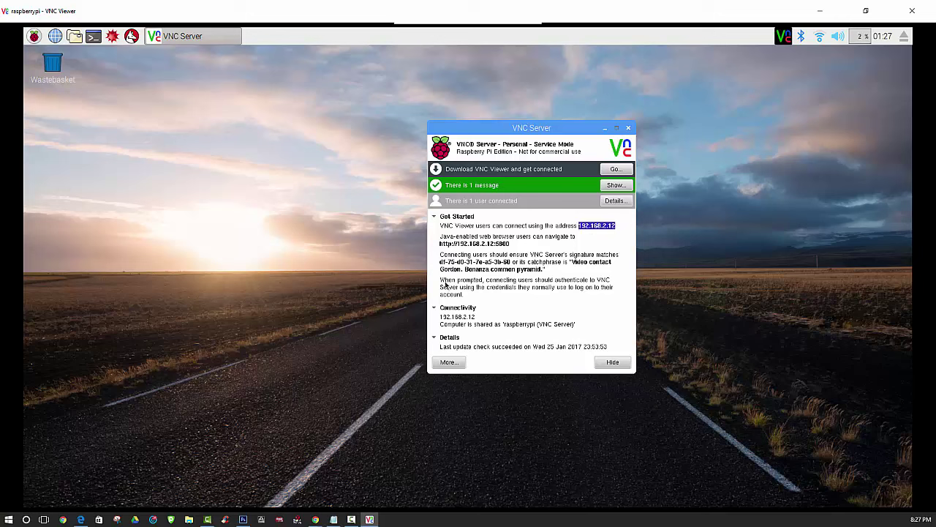
{"action": "left_click", "coordinate": [628, 128]}
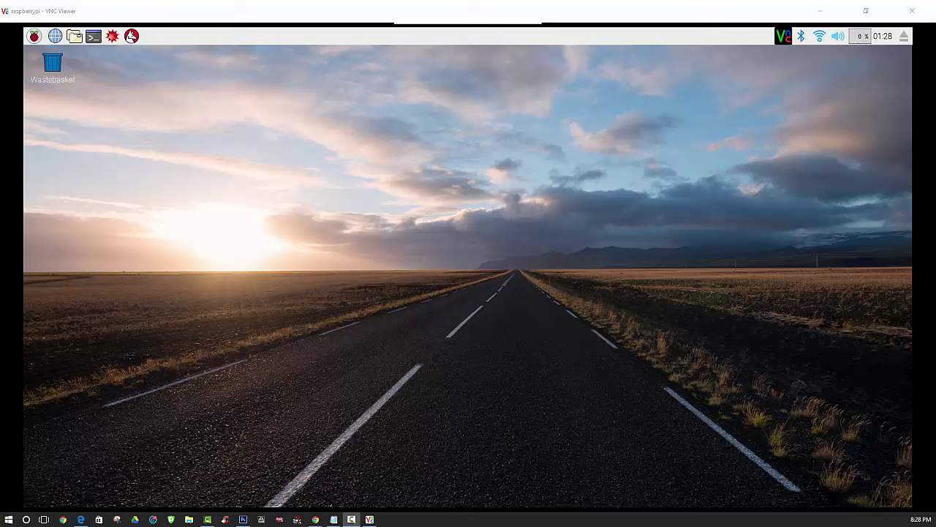